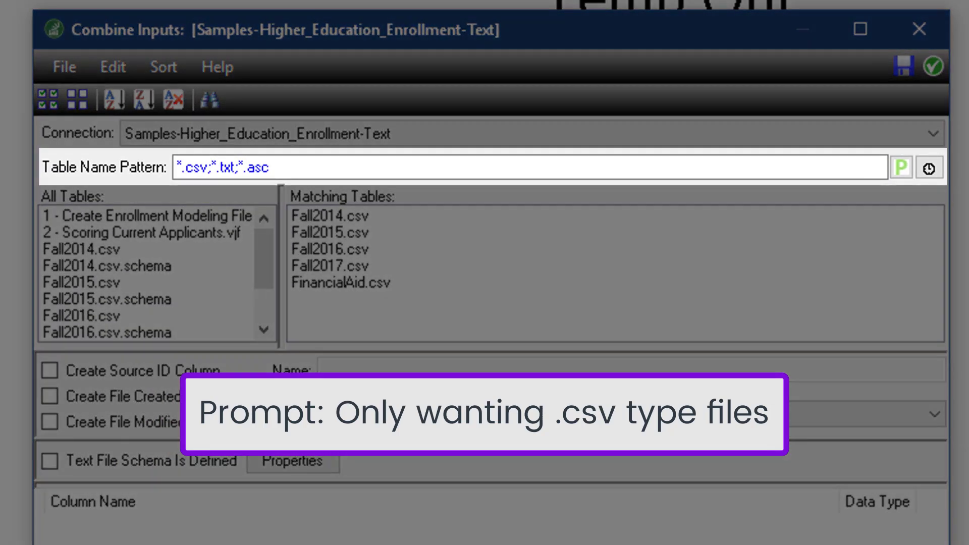
Change the table name pattern to Fall*.csv so only the fall enrollment CSV files match.
drag(277, 165, 210, 177)
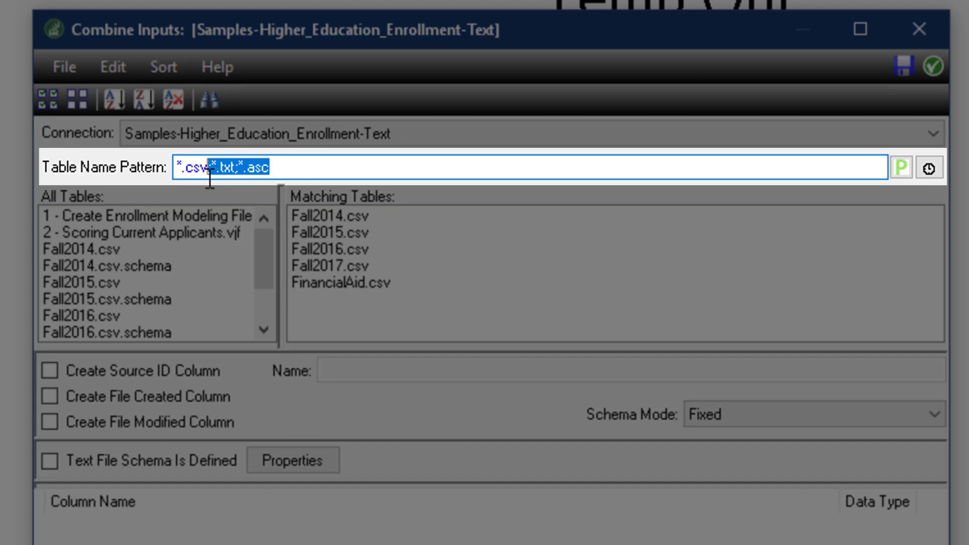
key(Delete)
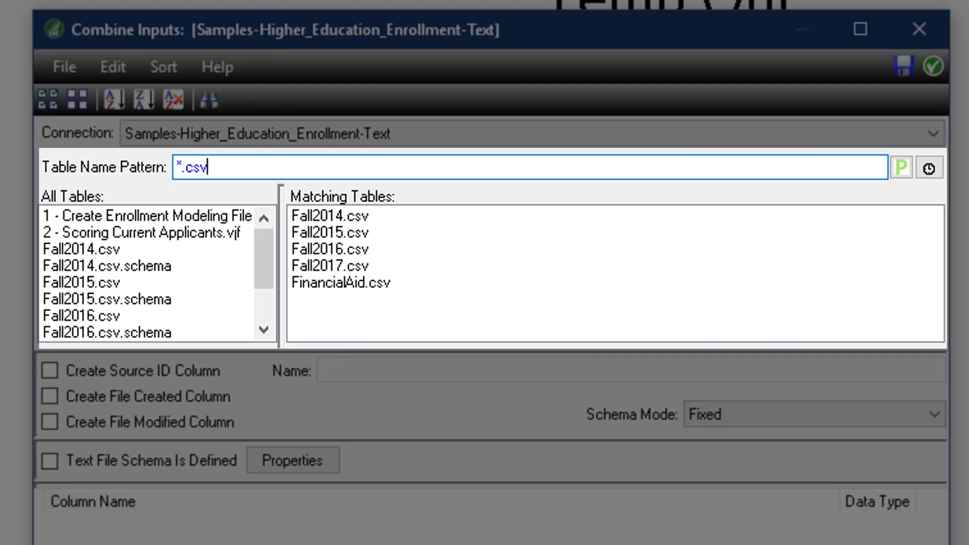
key(Left)
key(Left)
key(Left)
key(Left)
key(Left)
text(Fall)
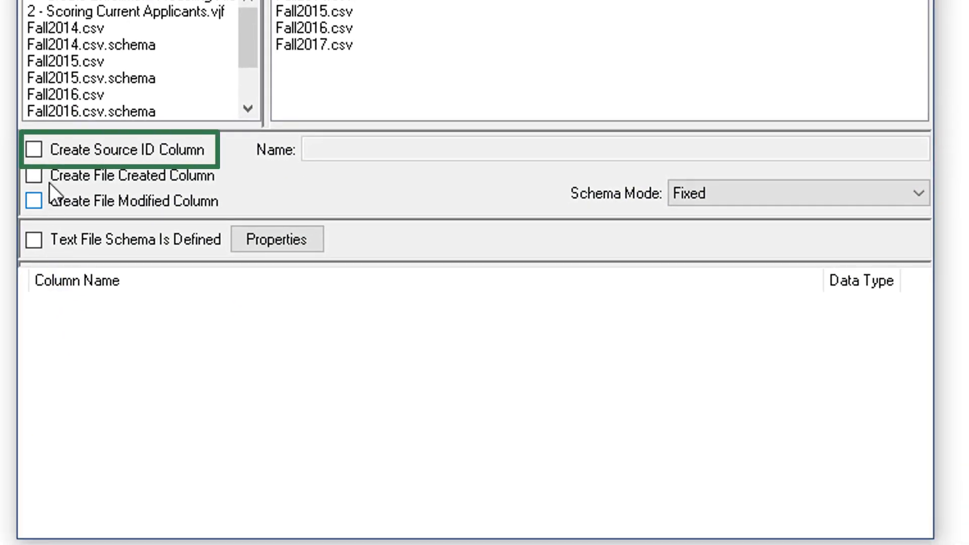
Enable the source ID, file created and file modified columns, and name the source ID column Cohort.
click(34, 151)
click(34, 178)
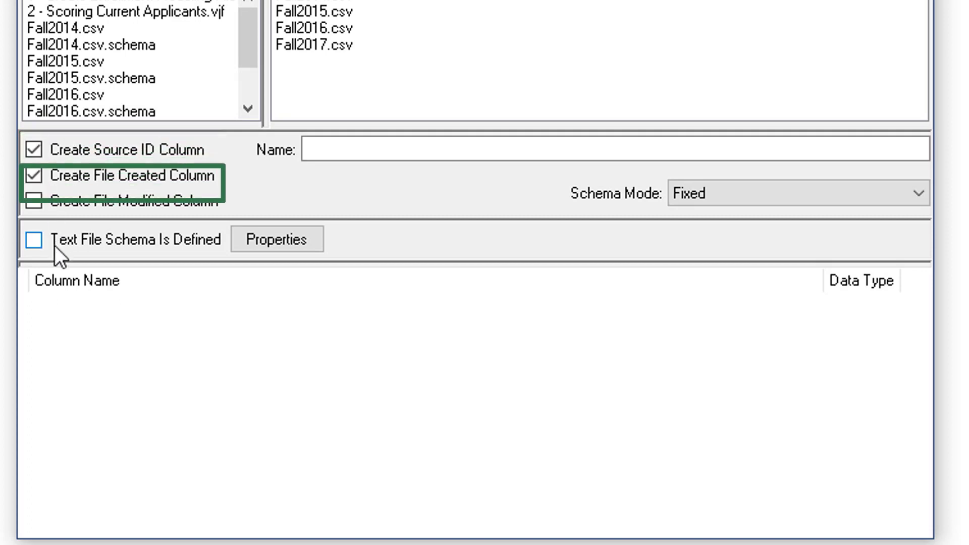
click(32, 204)
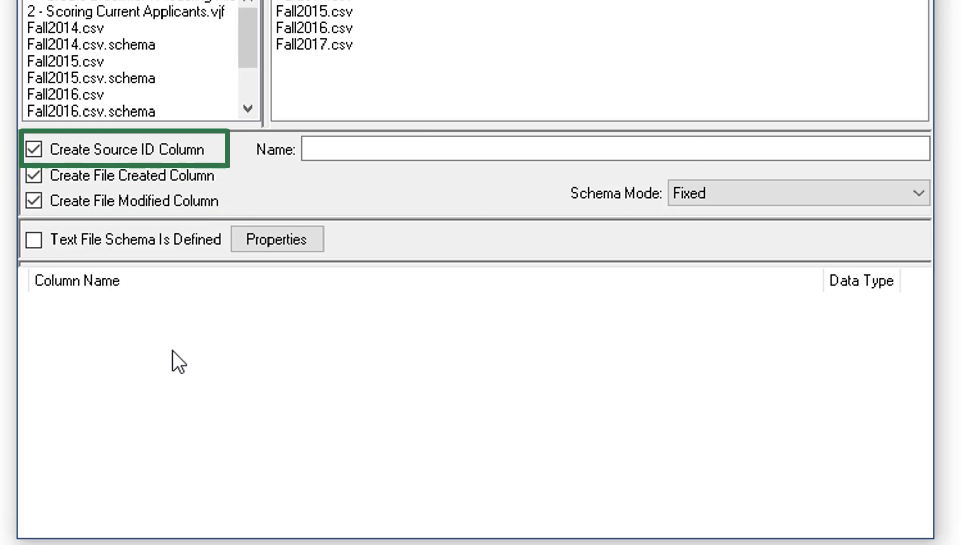
click(318, 155)
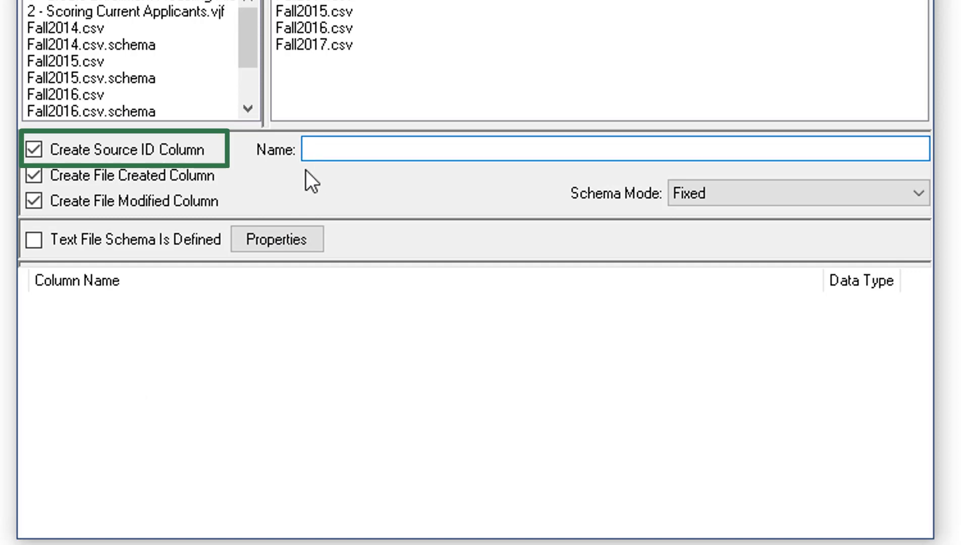
text(Cohort)
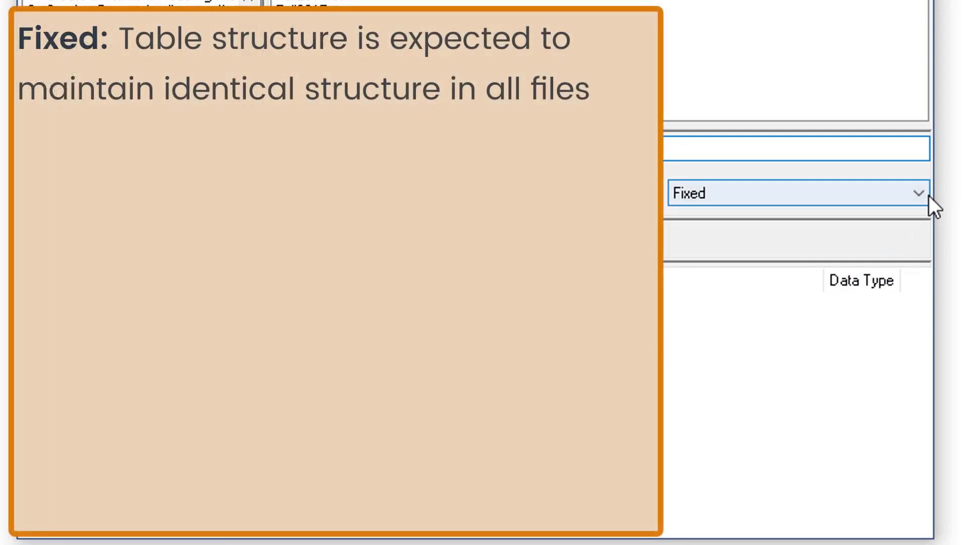
Keep the schema mode Fixed, define the text file schema with comma-delimited fields and the proposed column properties, and accept the combined inputs.
click(929, 195)
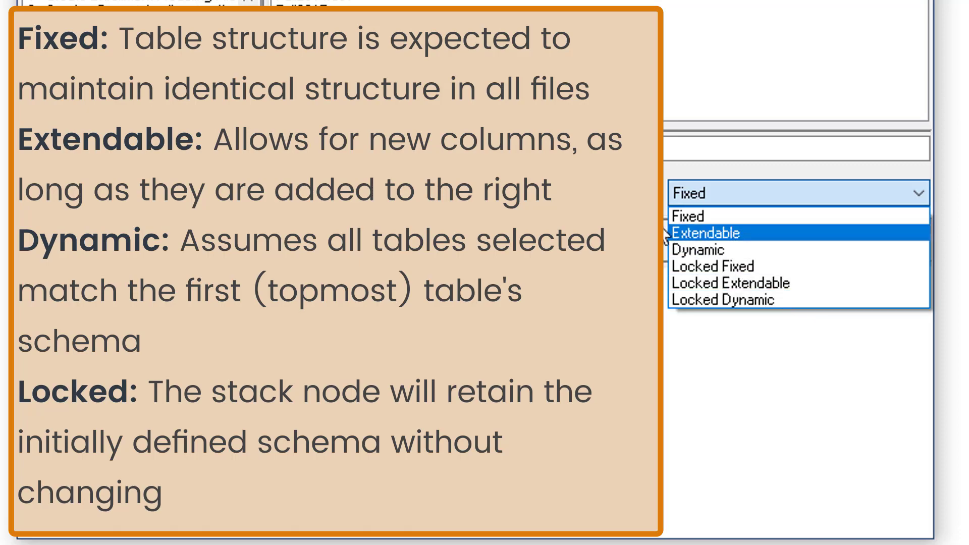
click(492, 197)
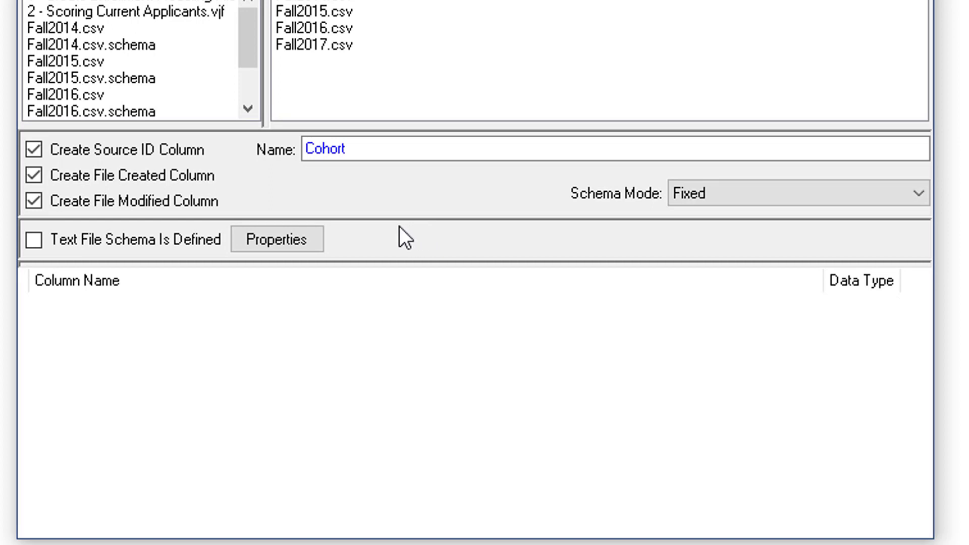
click(306, 241)
click(493, 492)
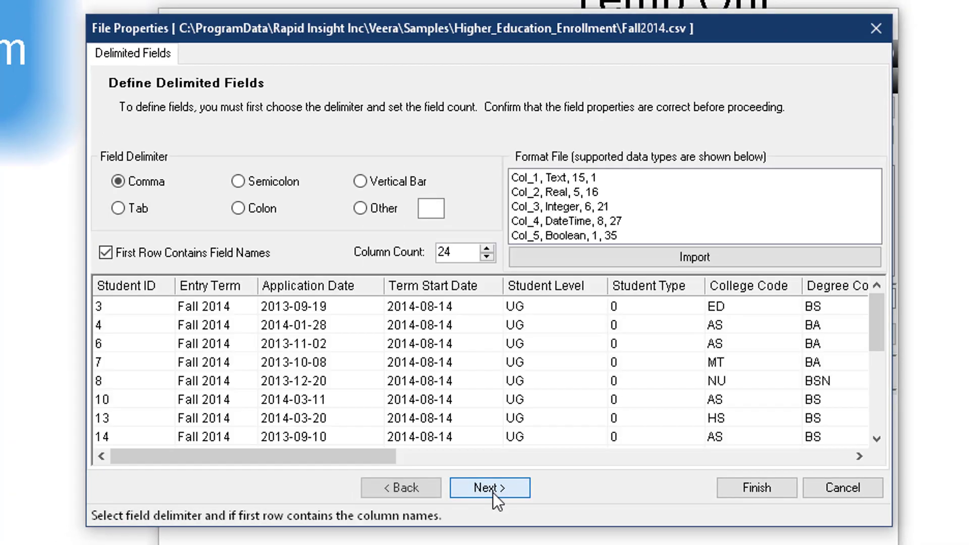
click(493, 492)
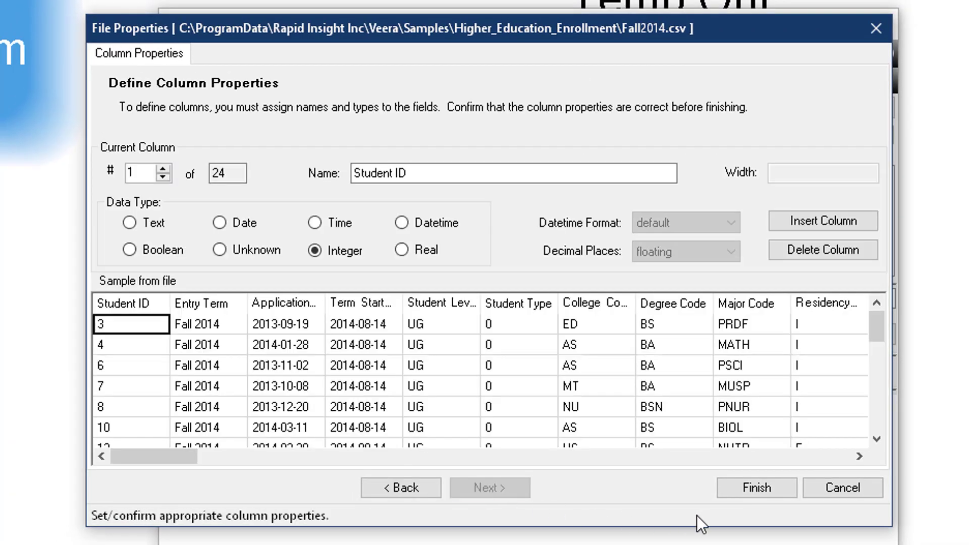
click(735, 491)
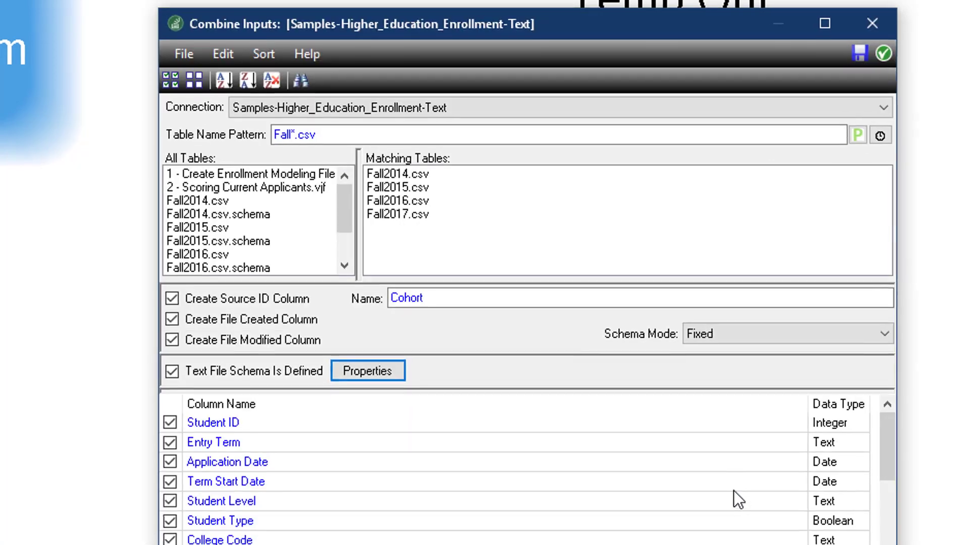
drag(797, 401, 792, 379)
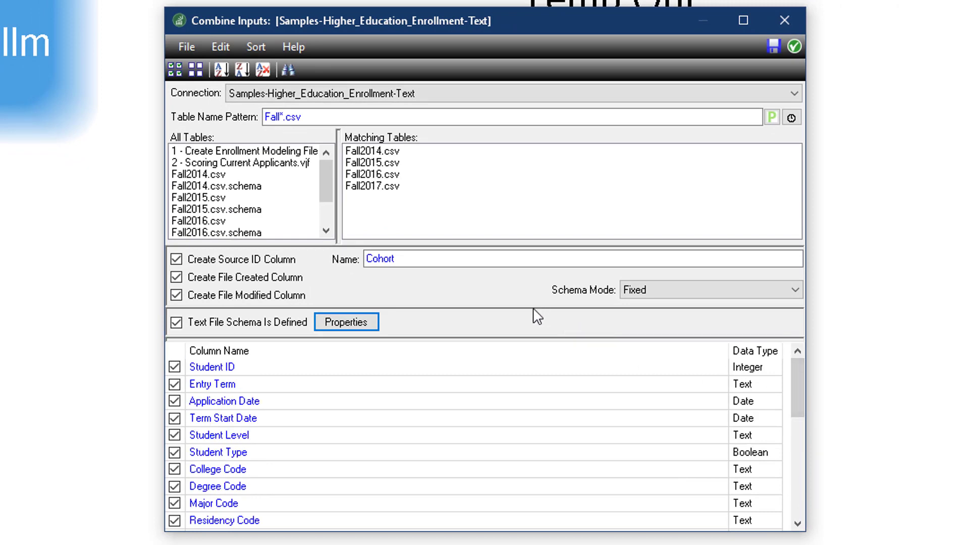
click(795, 46)
Connect the Samples-Higher_Education_Enrollment-Text stack node to the Temp Out node and run the output.
right_click(412, 220)
click(457, 223)
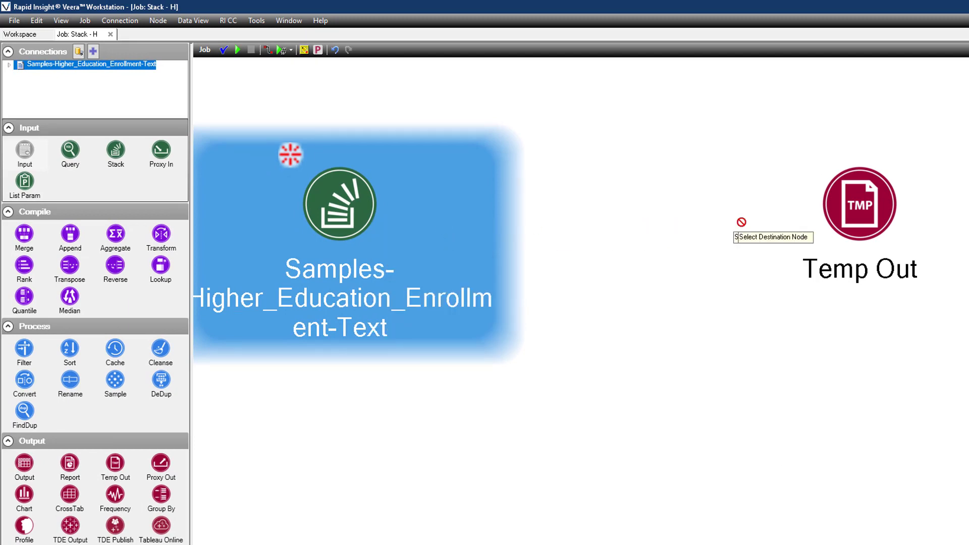
click(856, 212)
right_click(855, 213)
click(860, 221)
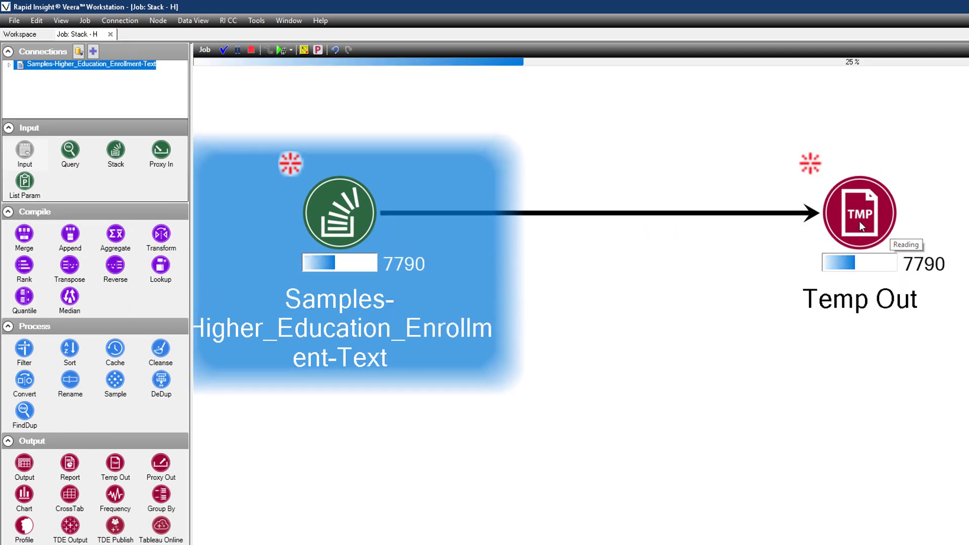
View the Temp Out node's data and examine the stacked records from the different fall files.
right_click(859, 221)
click(885, 379)
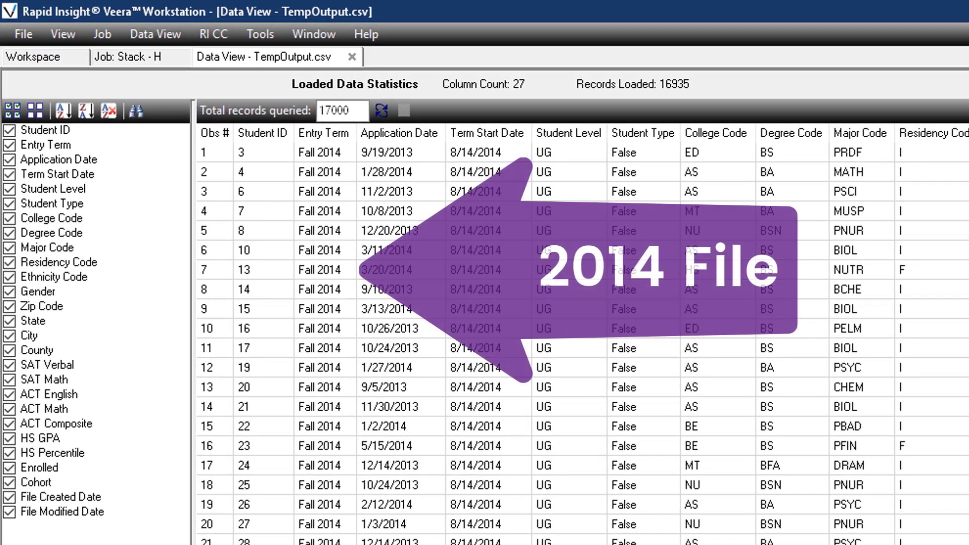
scroll(583, 333, down, 20)
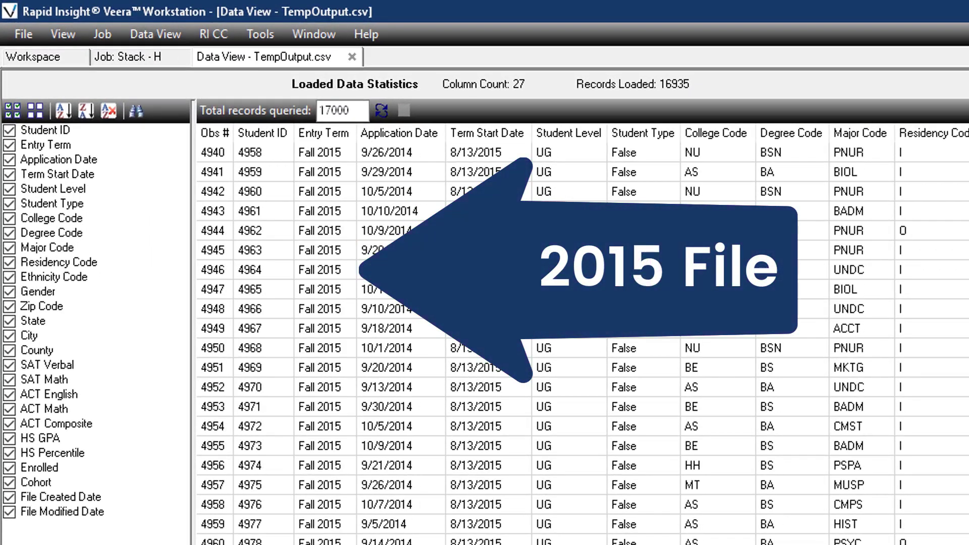
scroll(583, 333, down, 20)
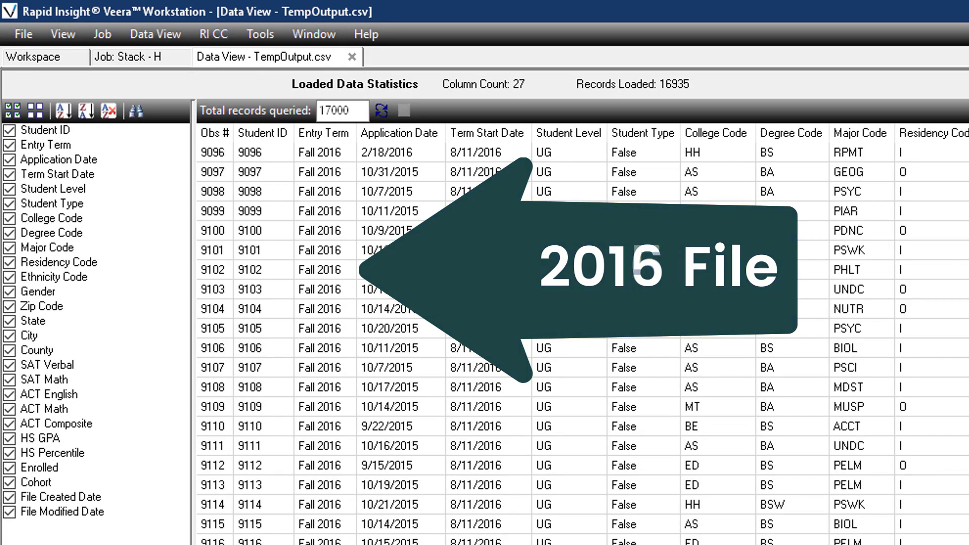